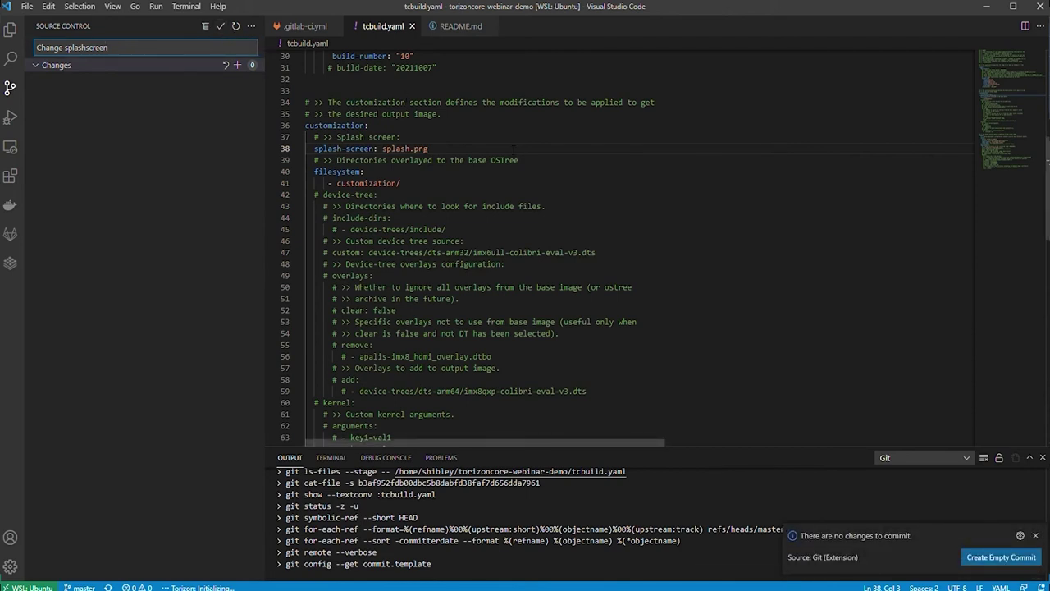
Create an empty commit with the message "Change splashscreen" and review the image-build and image-deploy stages in .gitlab-ci.yml
left_click(999, 558)
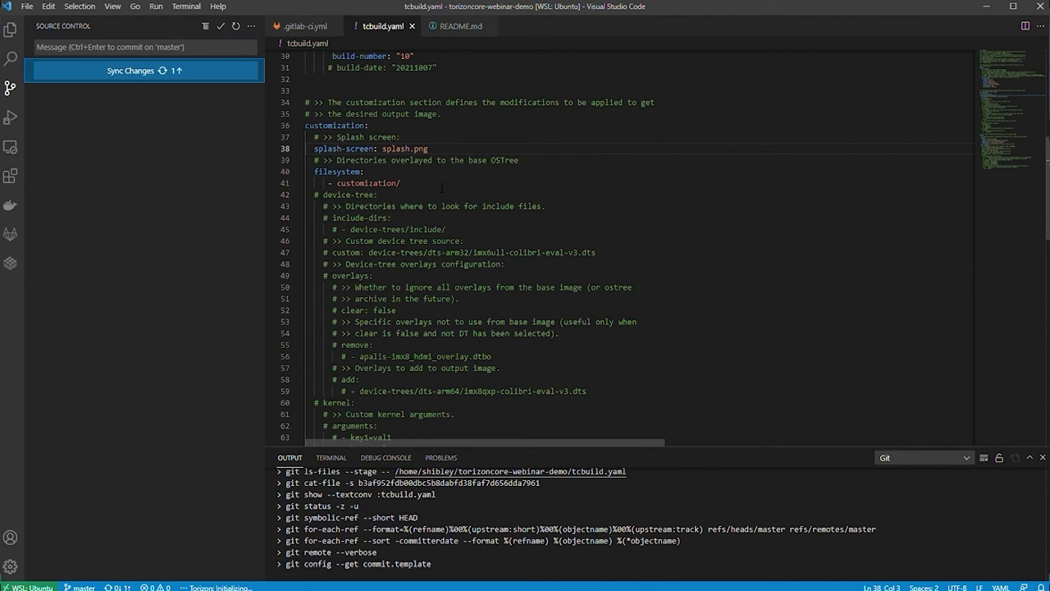
left_click(305, 25)
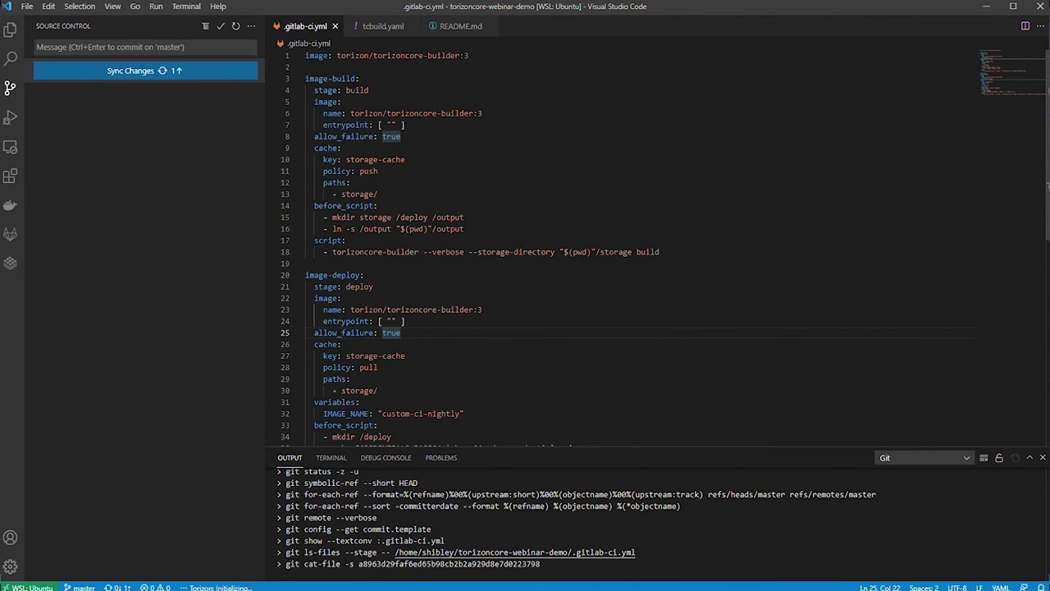
left_click(369, 90)
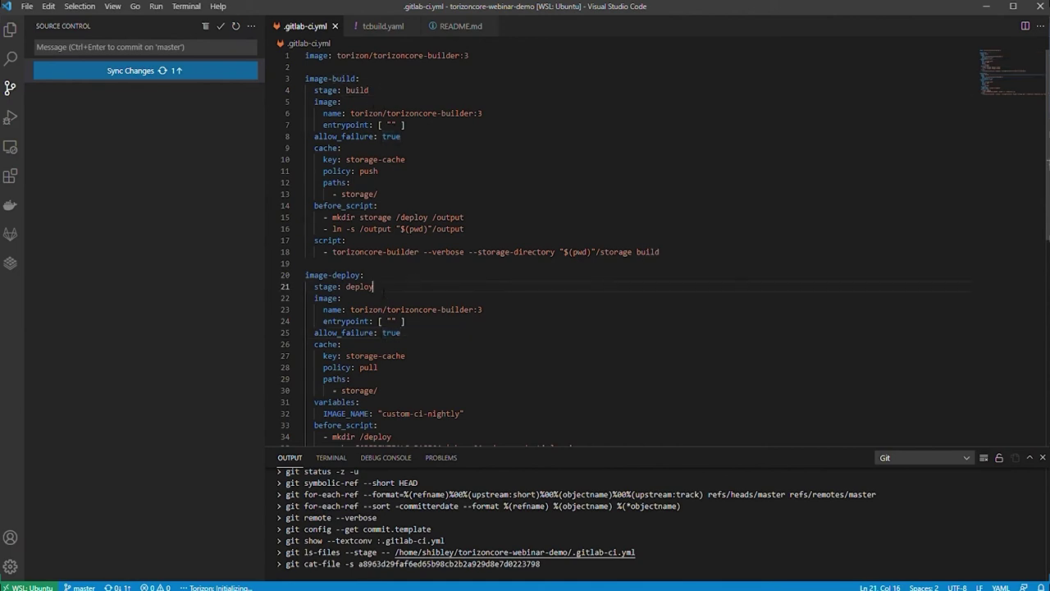
left_click(377, 286)
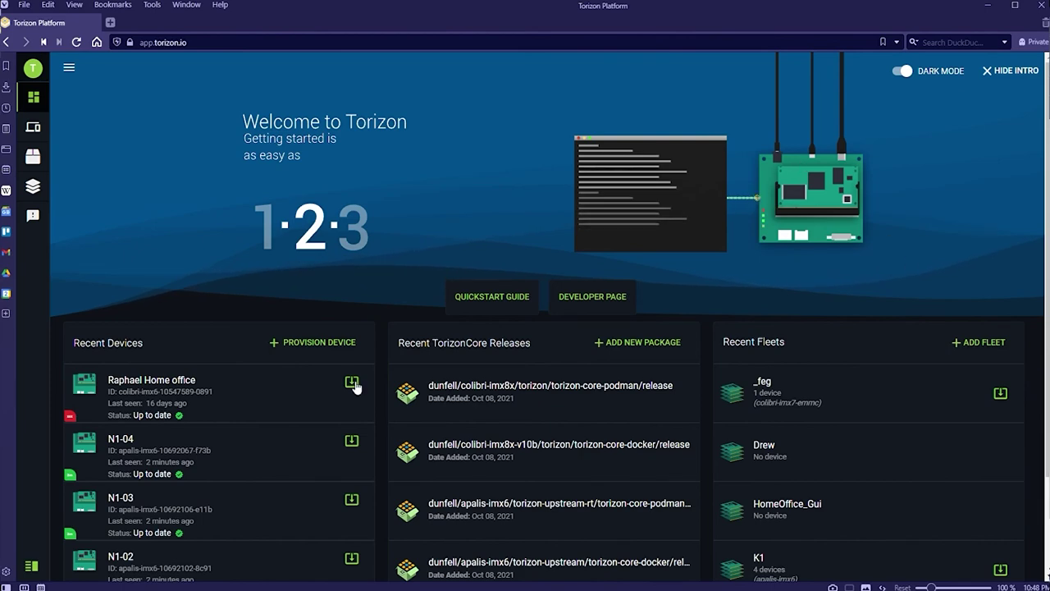
Switch to the Torizon Platform and look over the dashboard's recent devices, releases and fleets, as well as the user-uploaded packages
scroll(621, 341, "down", 1)
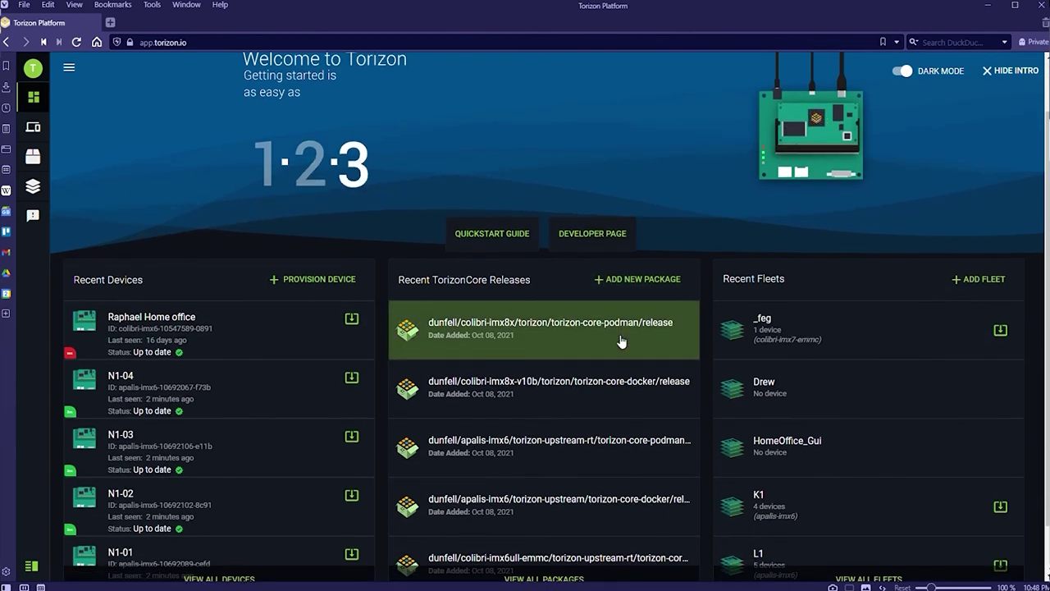
scroll(621, 341, "down", 1)
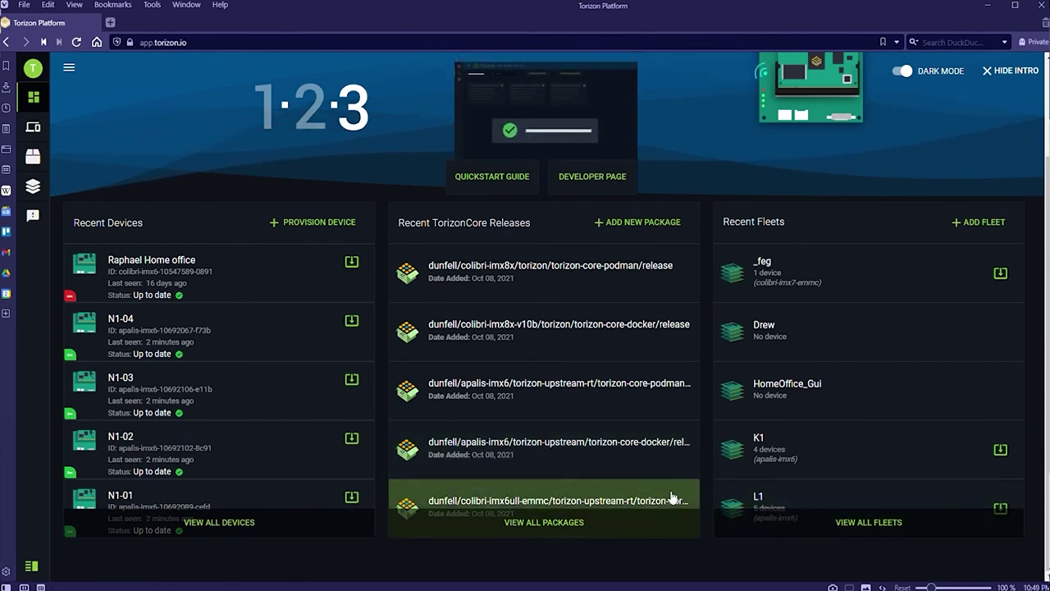
scroll(671, 498, "up", 2)
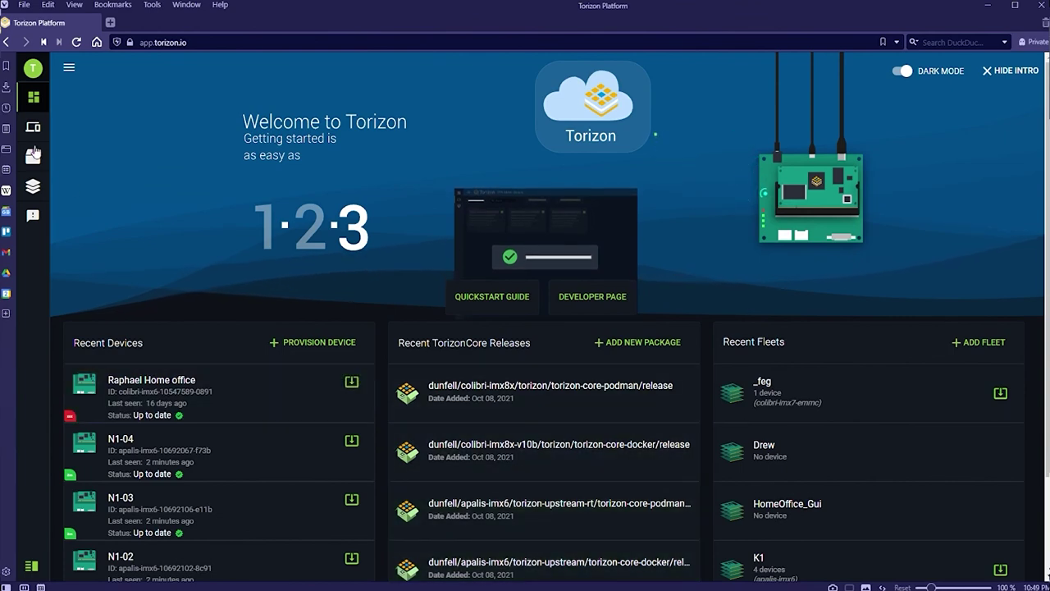
left_click(35, 155)
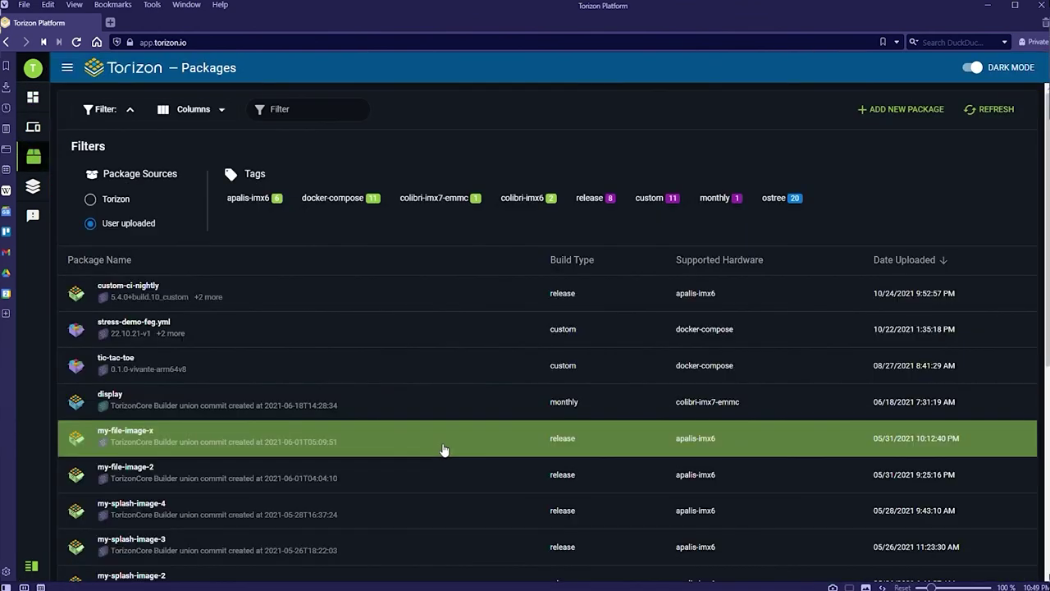
scroll(462, 457, "down", 1)
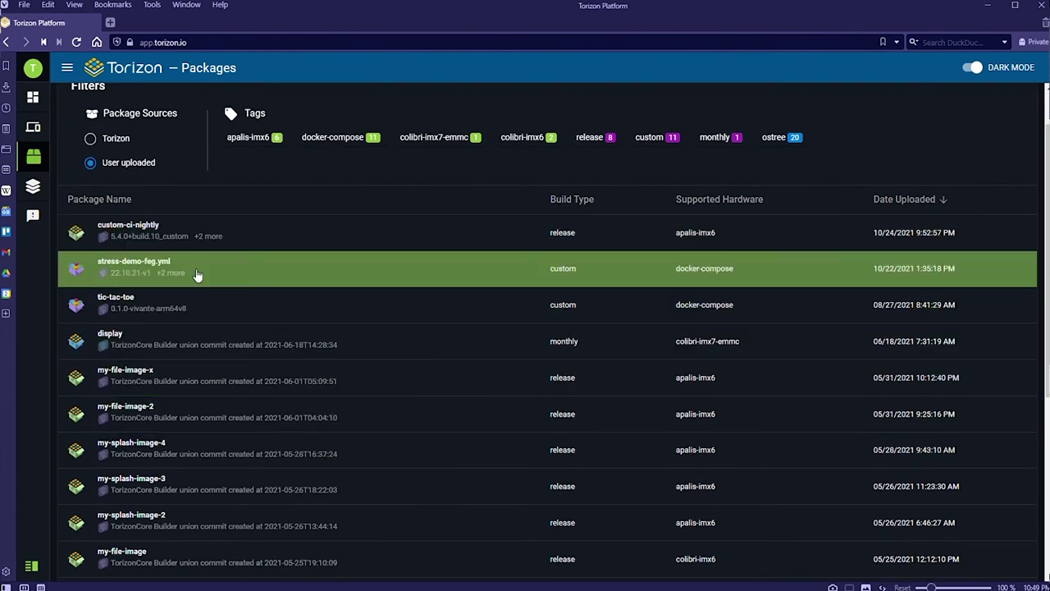
scroll(197, 273, "up", 1)
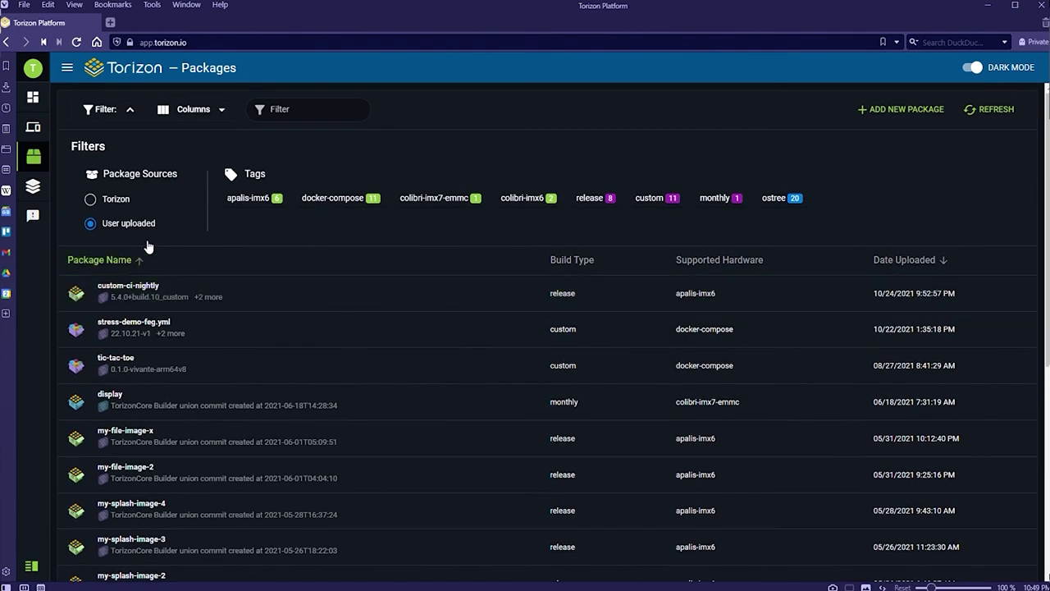
Show the devices in the N1 fleet and start a fleet update for the apalis-imx6 OS package component
left_click(33, 128)
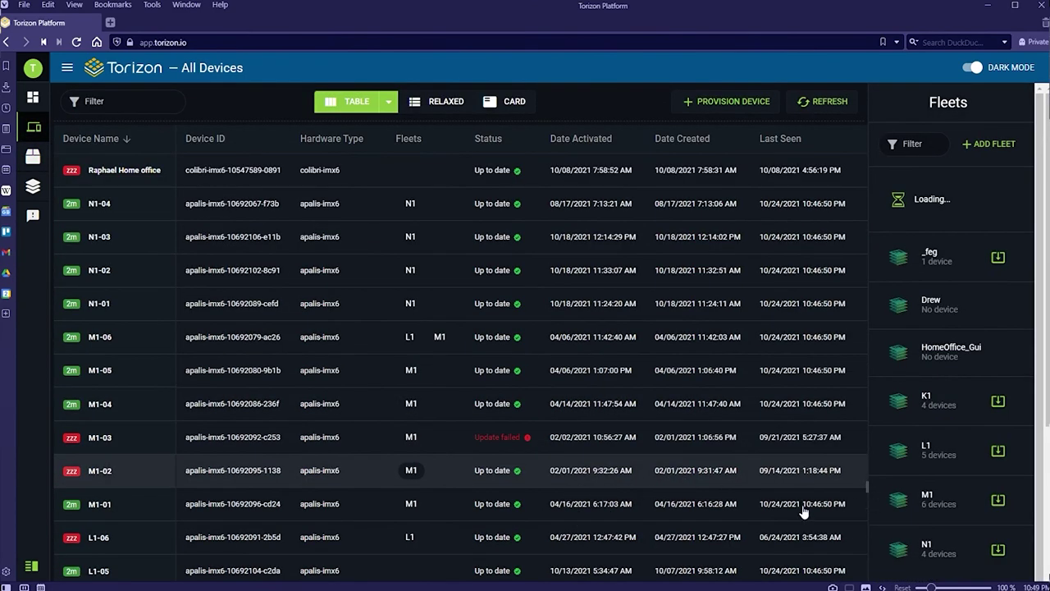
left_click(965, 475)
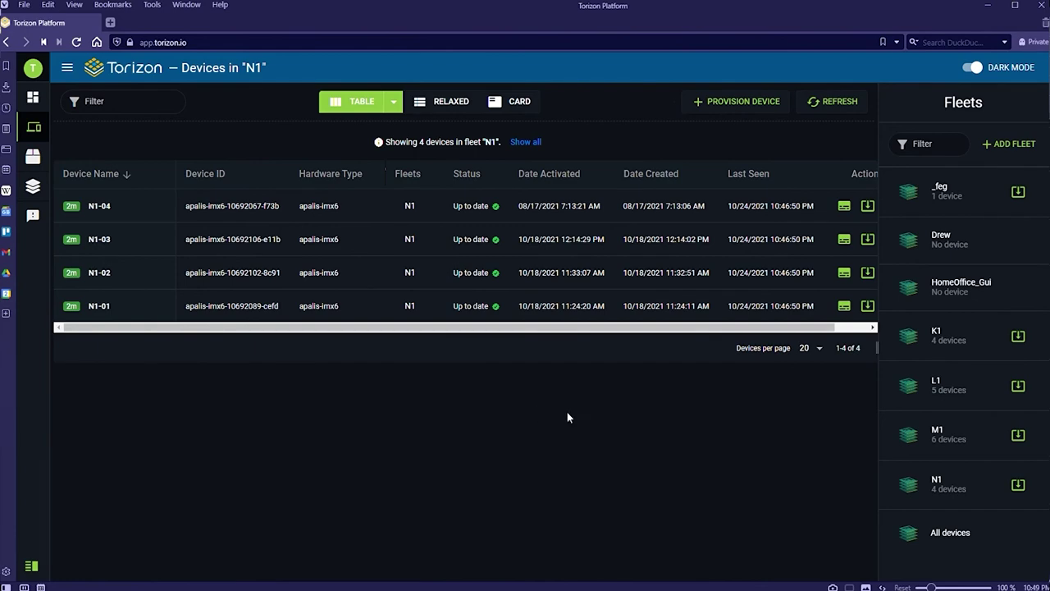
left_click(1019, 486)
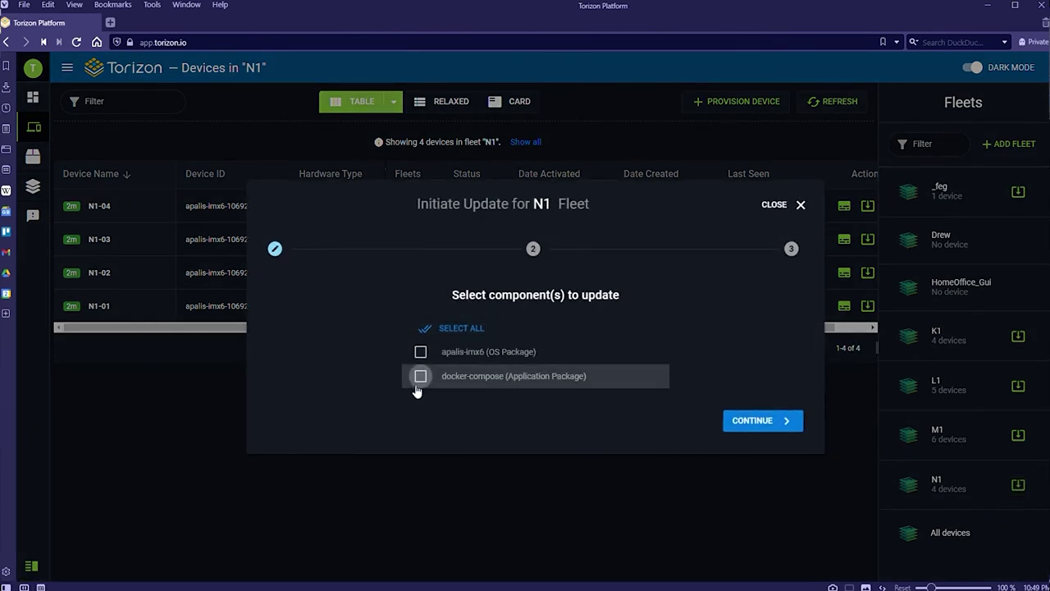
left_click(420, 352)
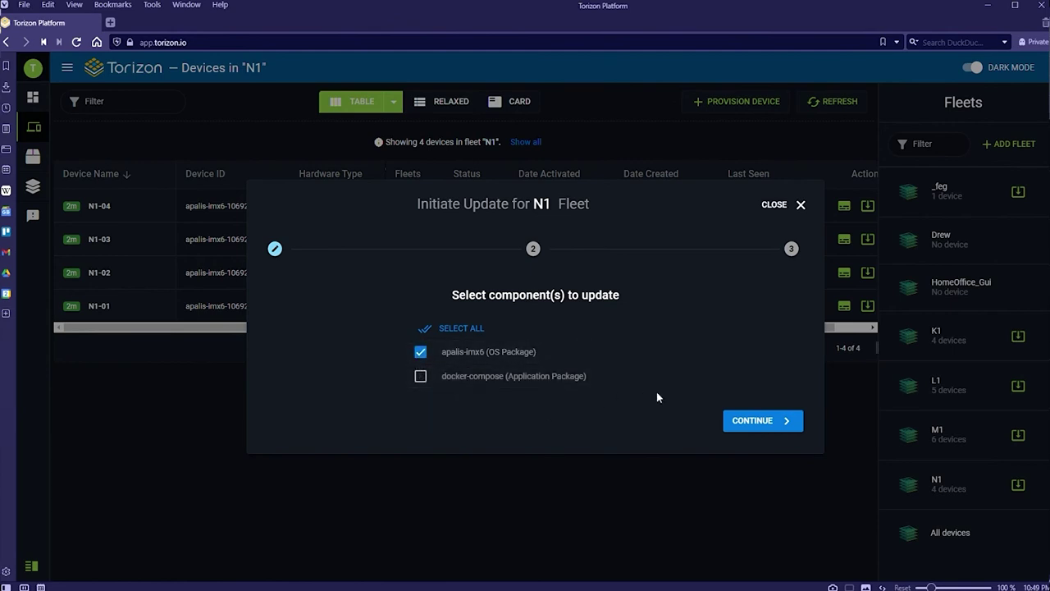
left_click(761, 422)
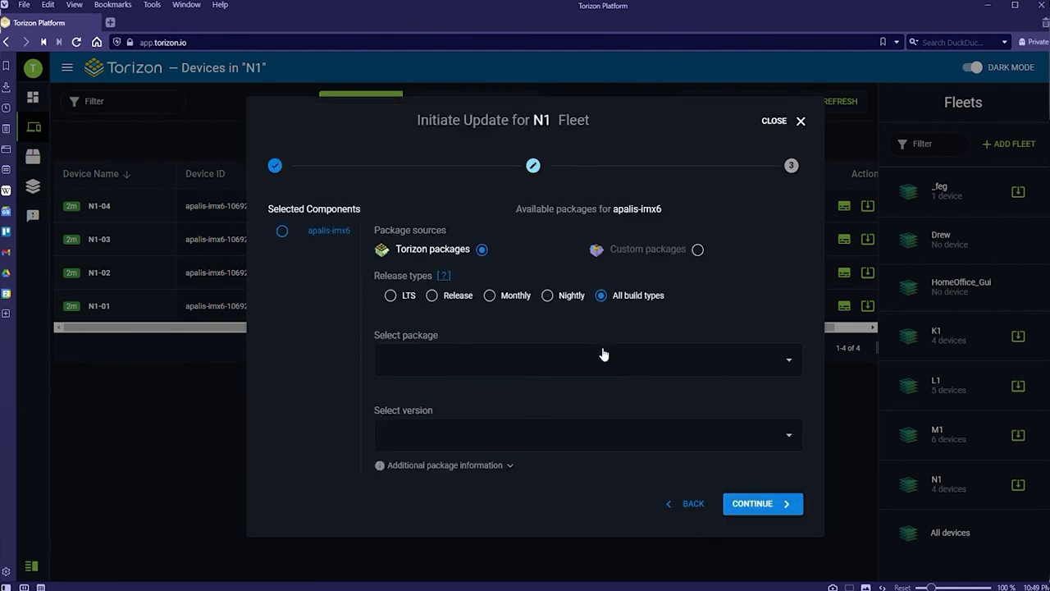
Initiate the OS update with the custom package custom-ci-nightly, version 5.4.0+build.10_custom, and refresh the device list
left_click(648, 249)
left_click(456, 341)
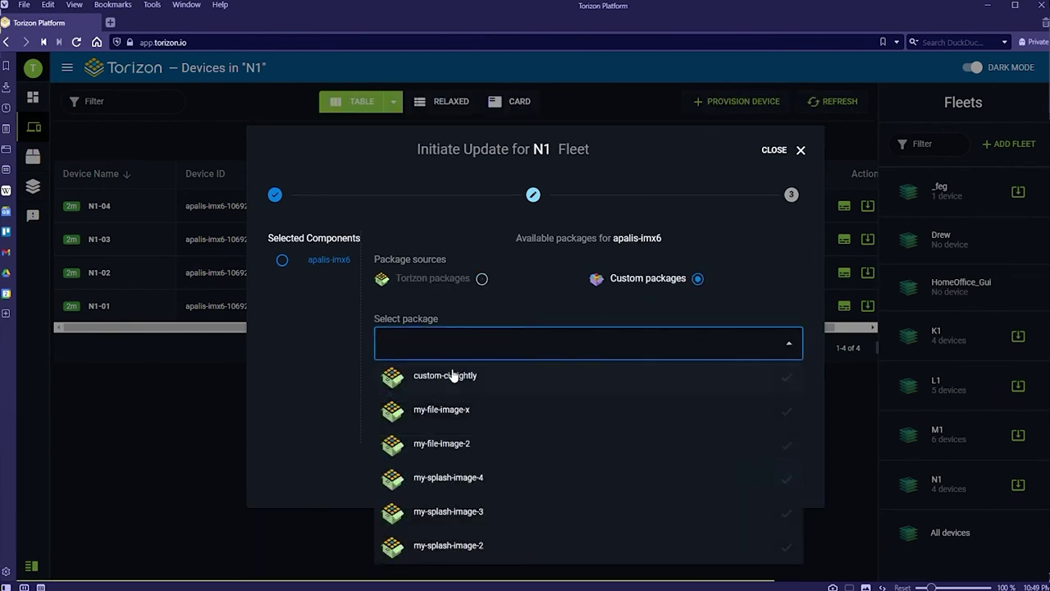
left_click(452, 370)
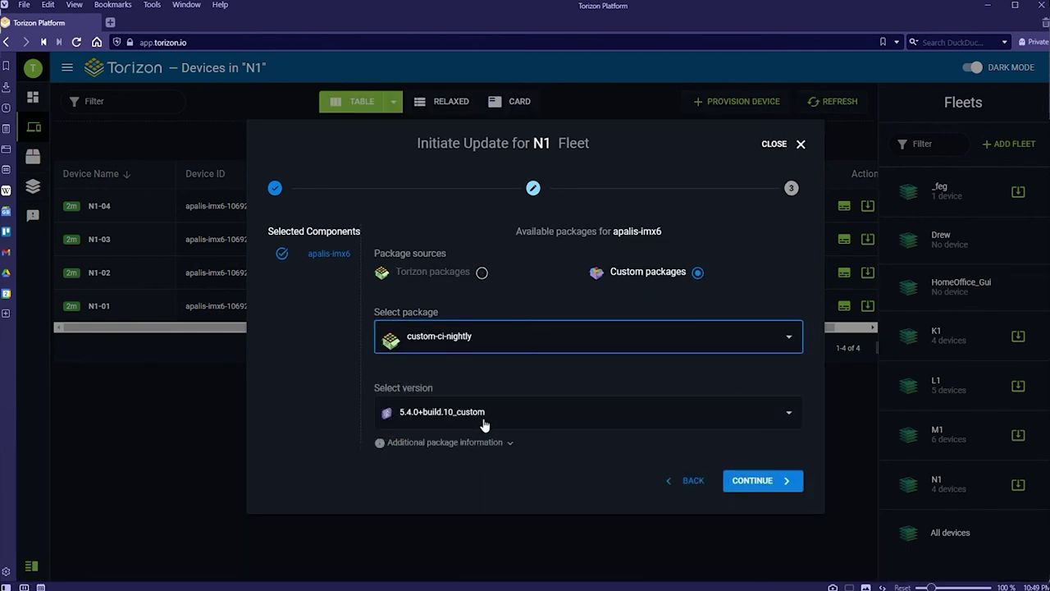
left_click(757, 482)
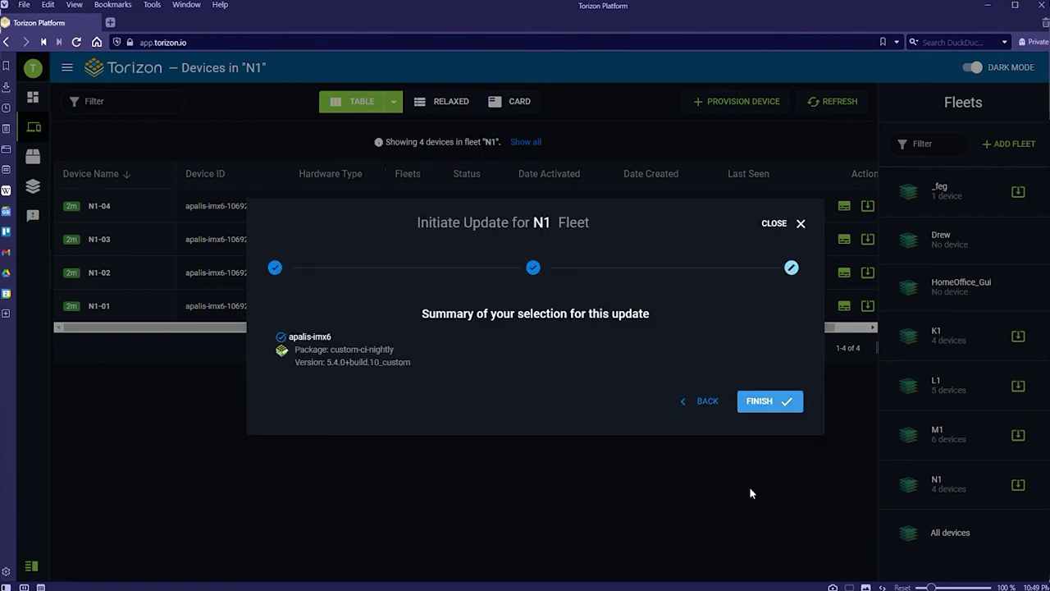
left_click(765, 404)
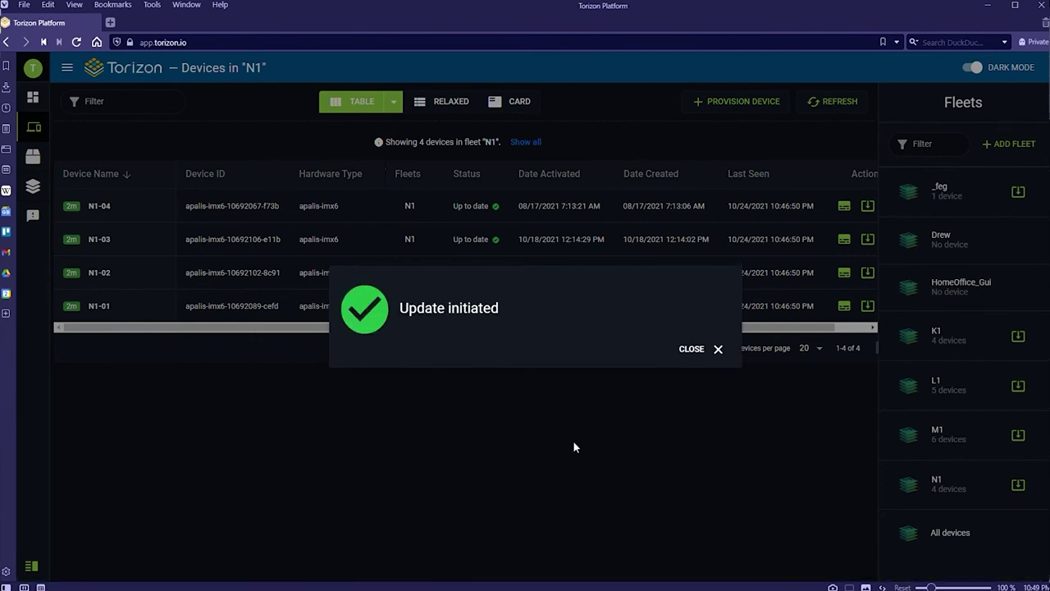
left_click(575, 443)
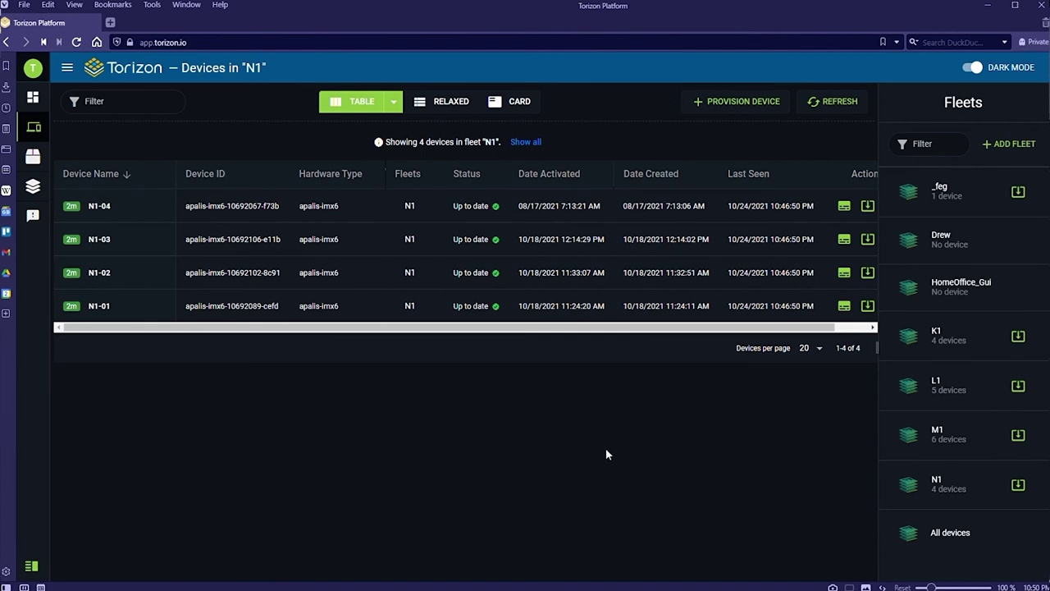
left_click(849, 109)
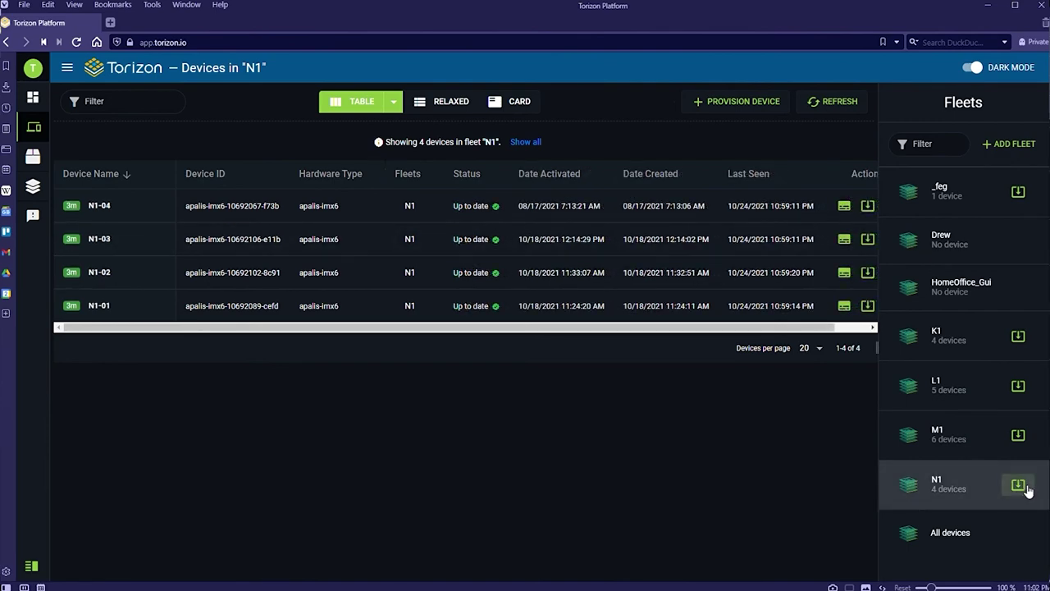
Start another N1 fleet update with only the docker-compose application package component selected
left_click(1018, 485)
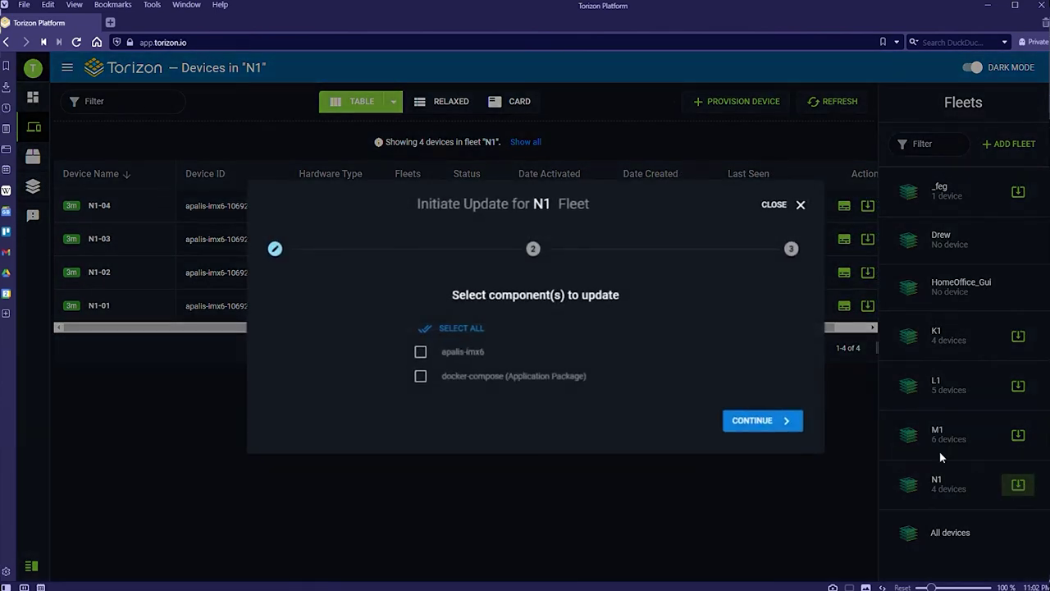
left_click(482, 378)
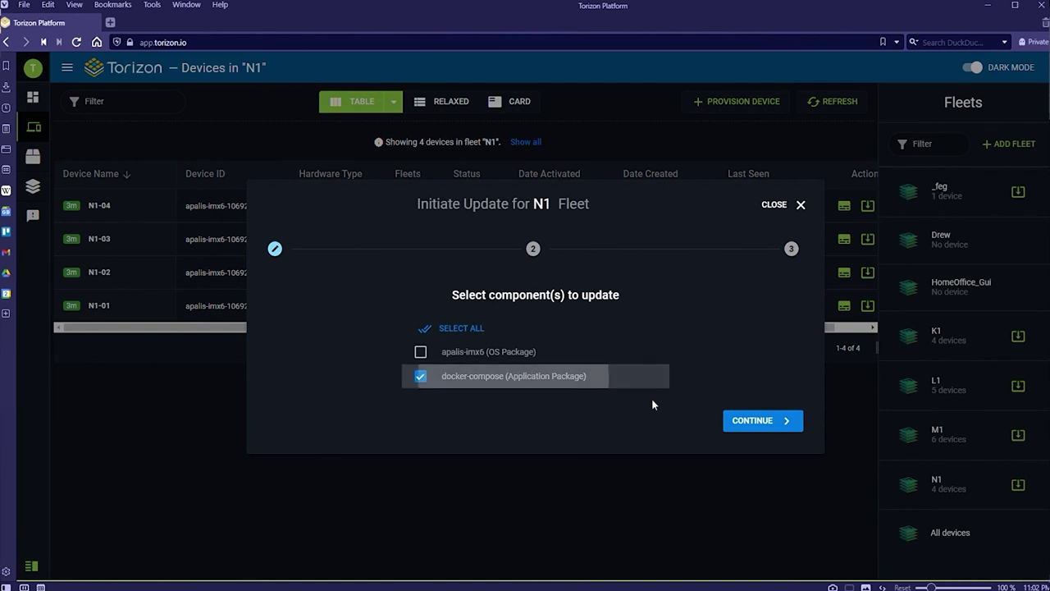
left_click(787, 421)
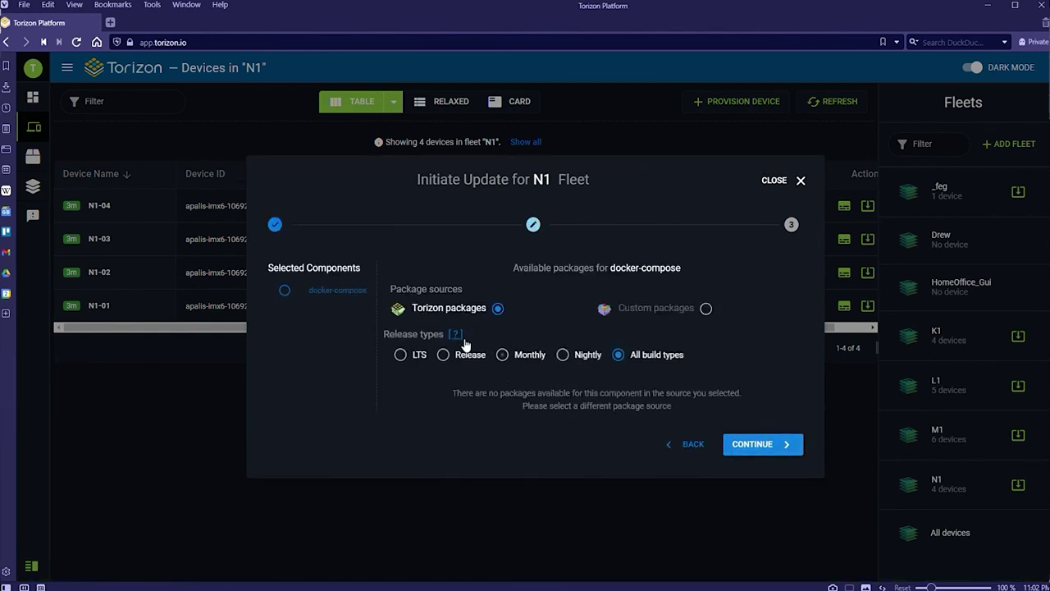
Initiate the application update with the custom package stress-demo-feg.yml, version 22.10.21-v1
left_click(704, 309)
left_click(524, 348)
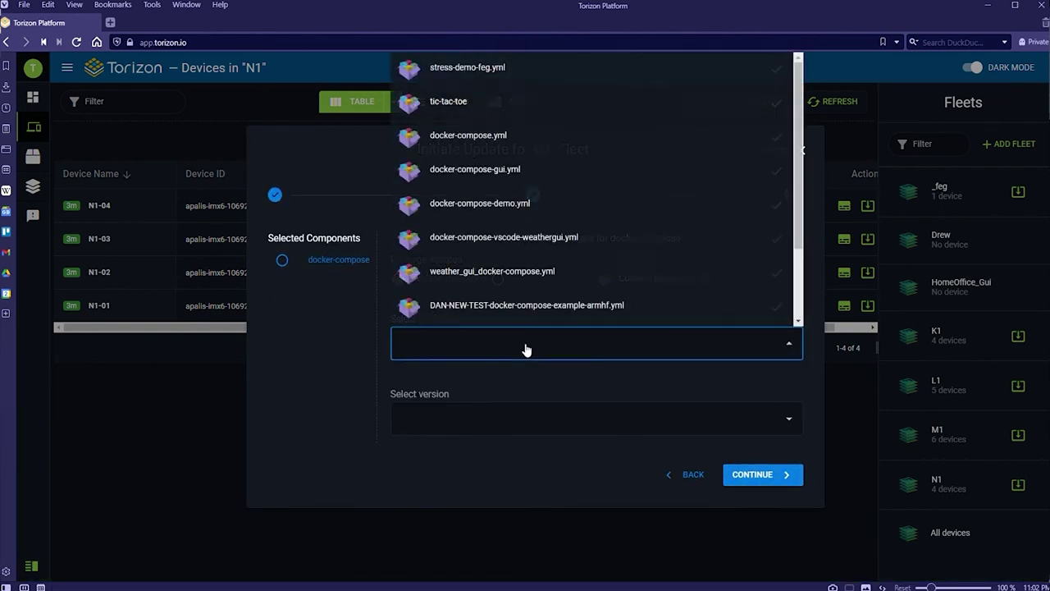
left_click(520, 70)
left_click(495, 412)
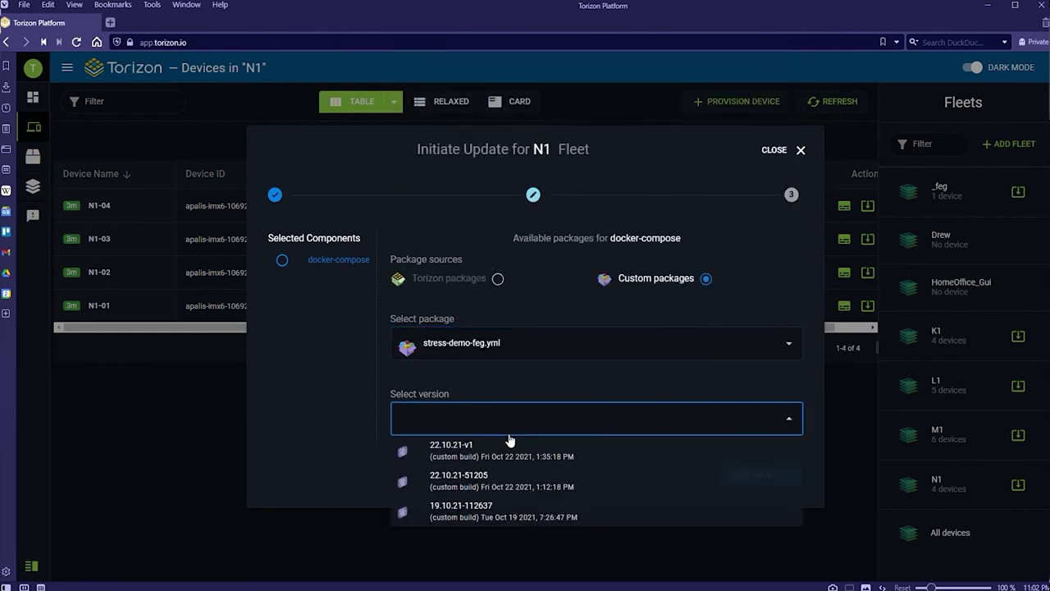
left_click(517, 452)
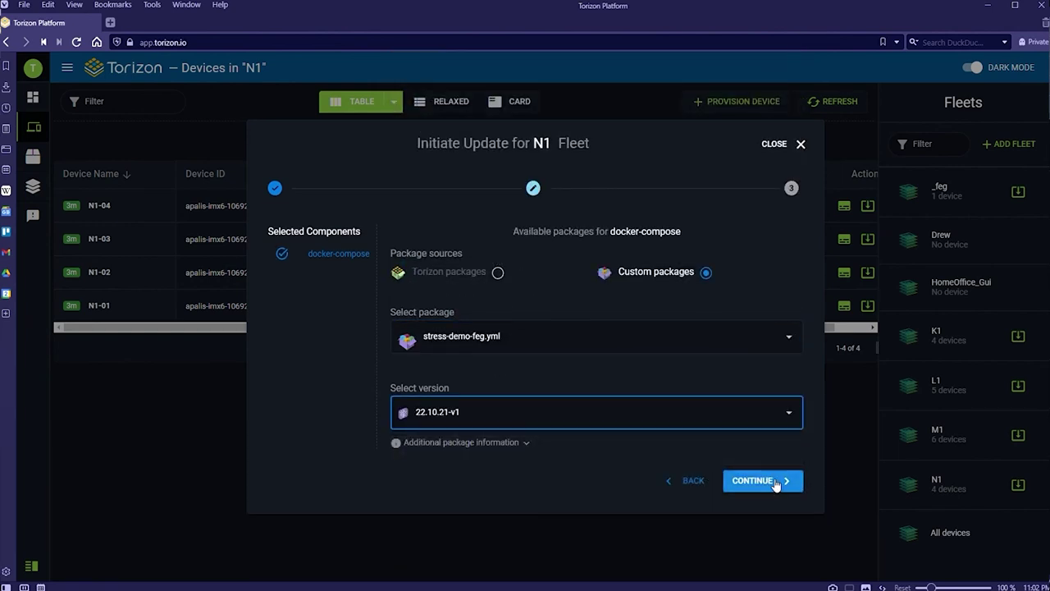
left_click(776, 483)
left_click(770, 401)
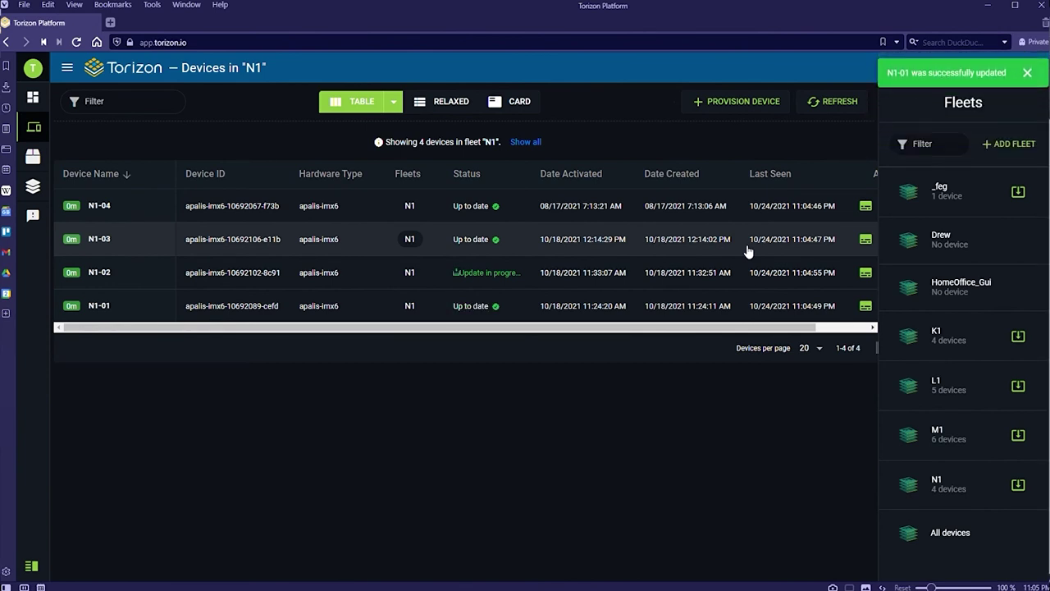
Open the summary of device N1-03 and check its update status and installed OS and application package versions
left_click(746, 246)
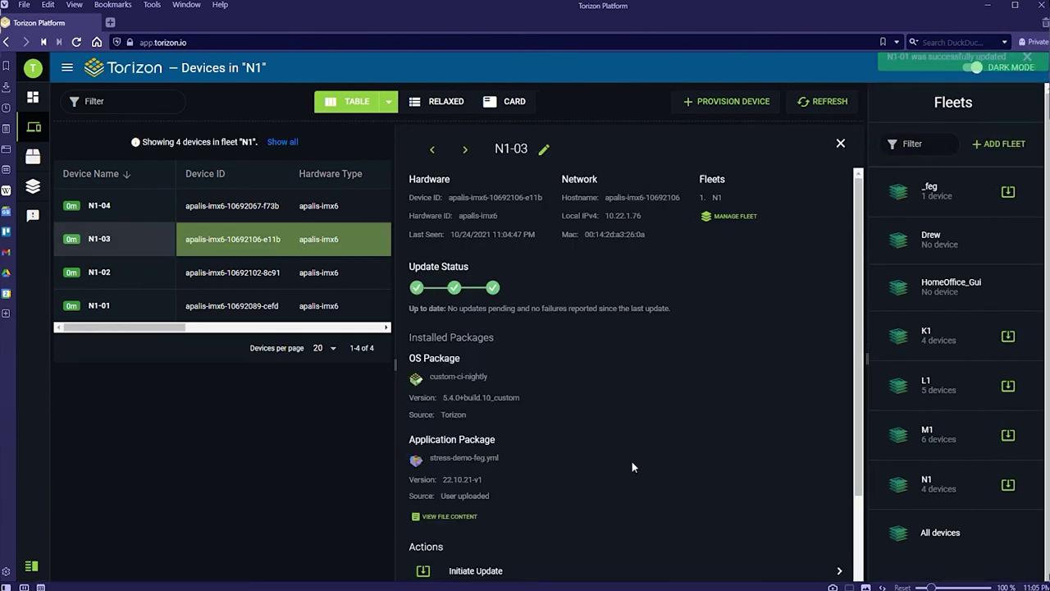
left_click_drag(484, 479, 441, 481)
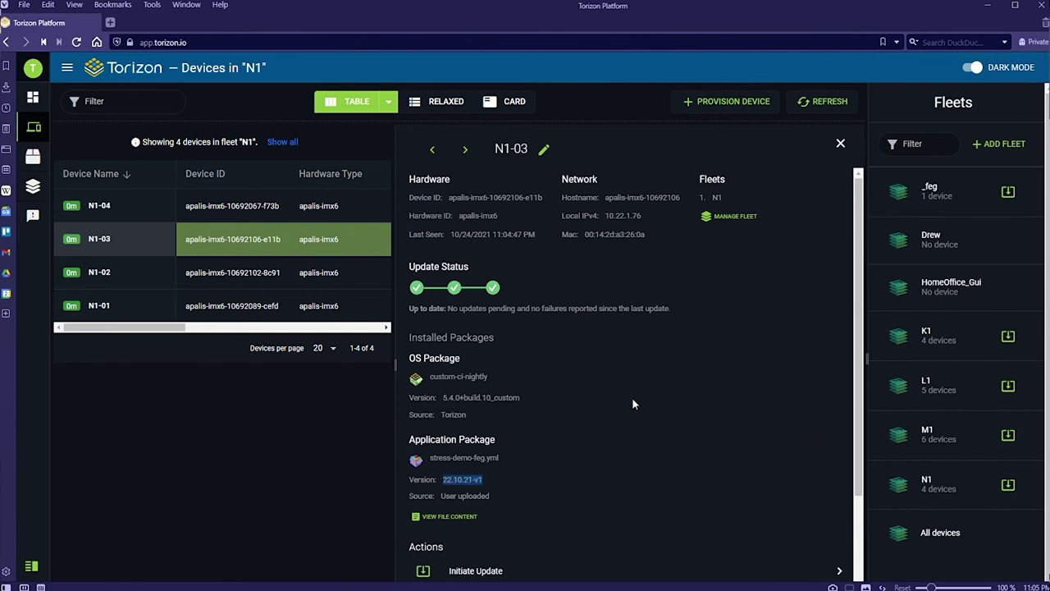
left_click(664, 420)
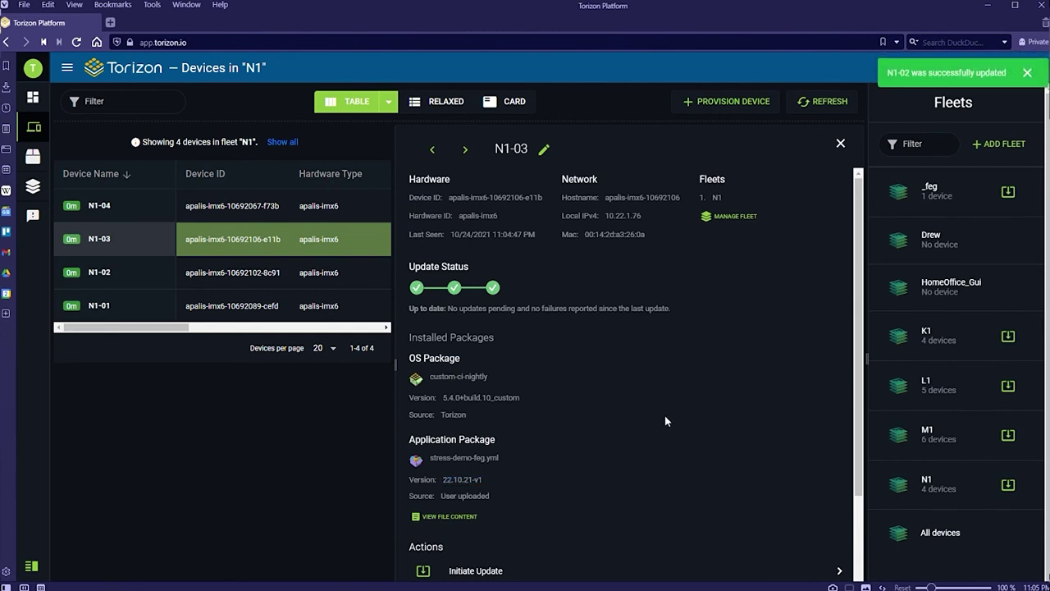
scroll(664, 421, "down", 3)
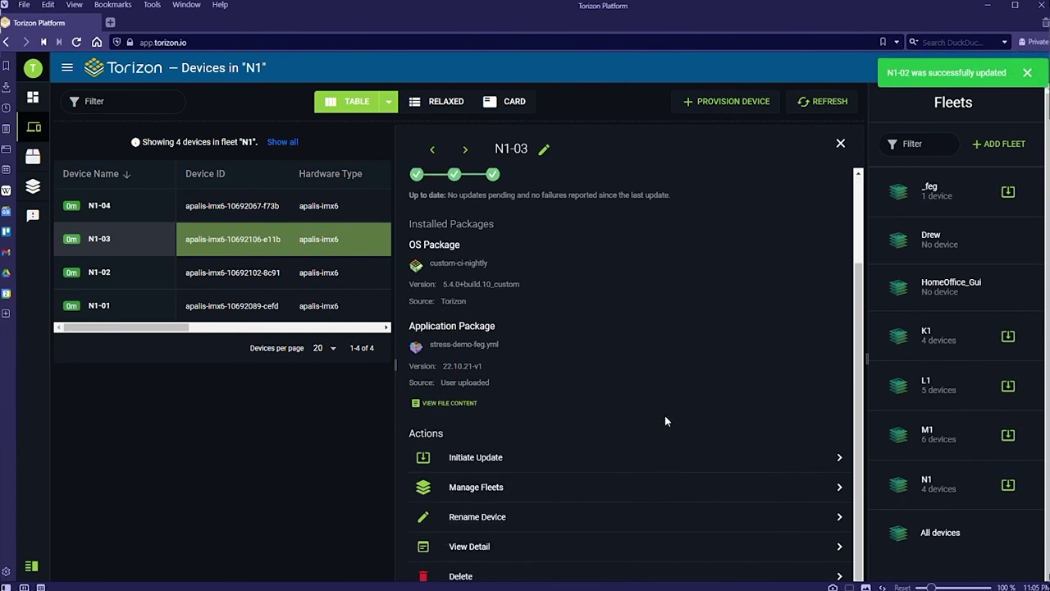
Open the full detail view of N1-03 and examine its CPU usage, CPU temperature and memory usage charts
left_click(488, 554)
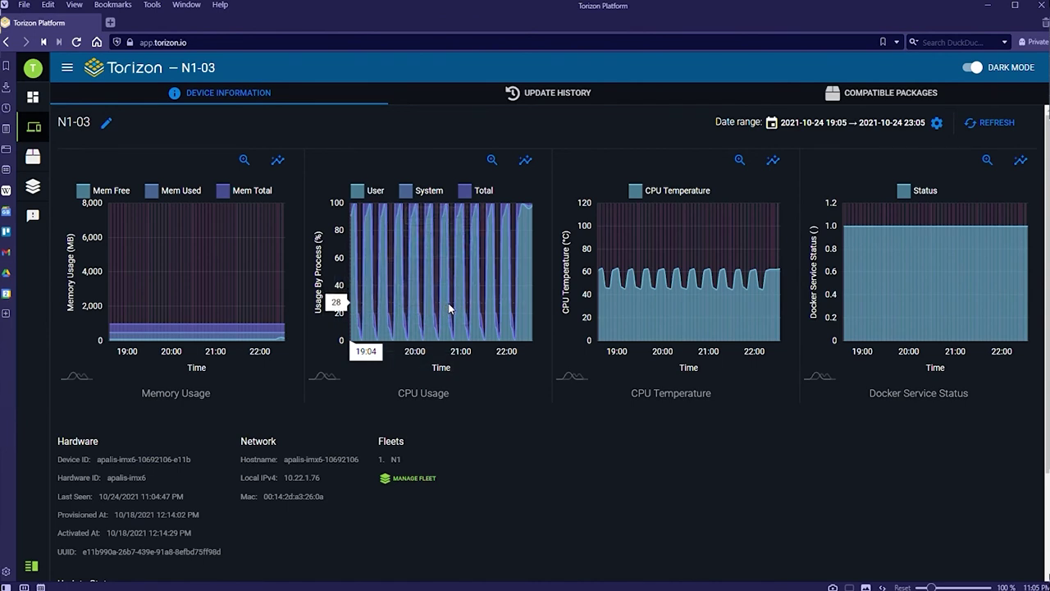
mouse_move(451, 321)
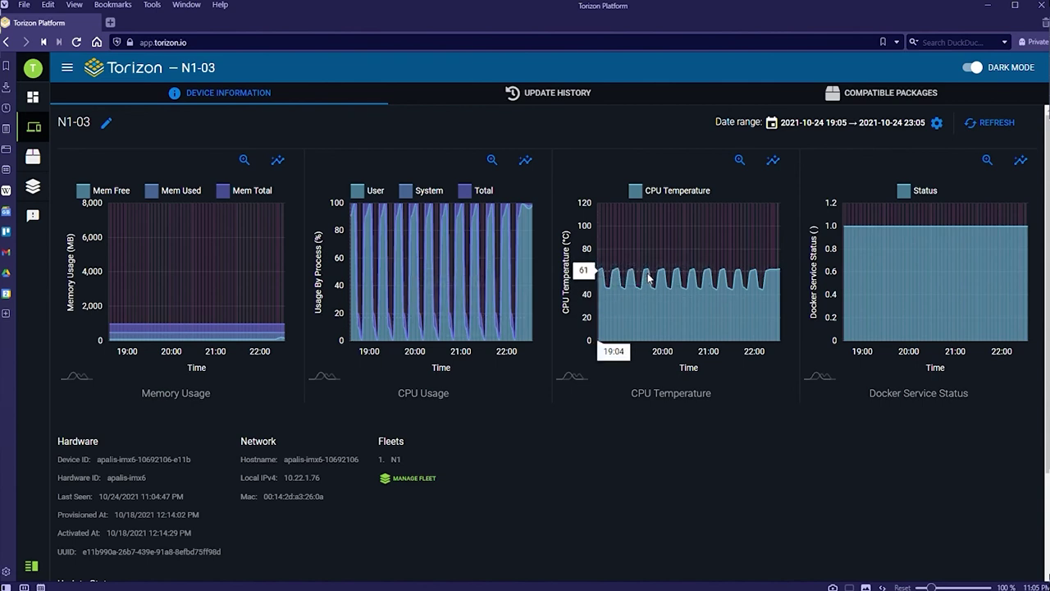
mouse_move(649, 279)
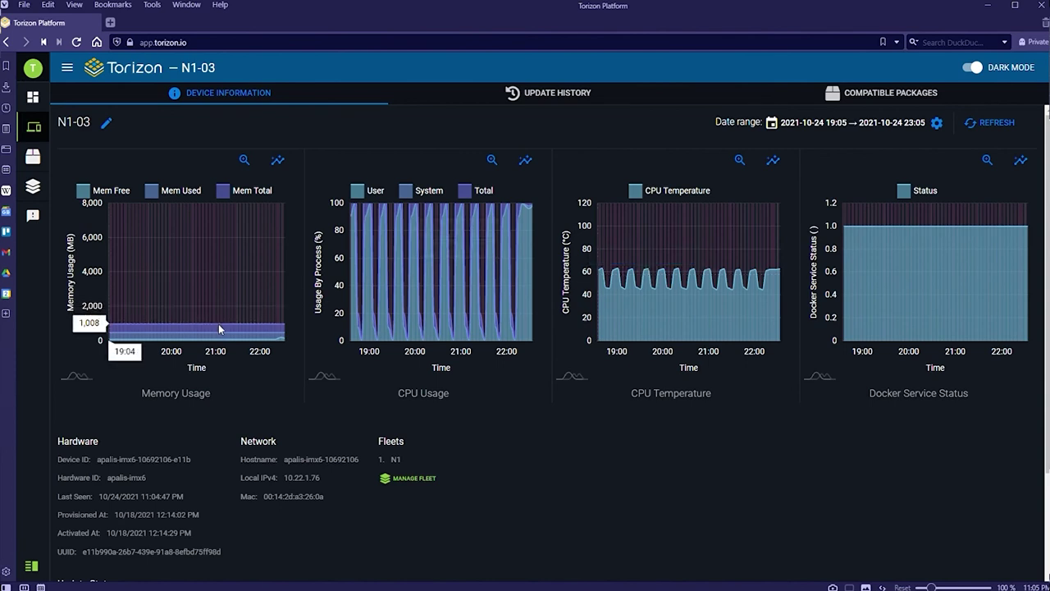
mouse_move(219, 330)
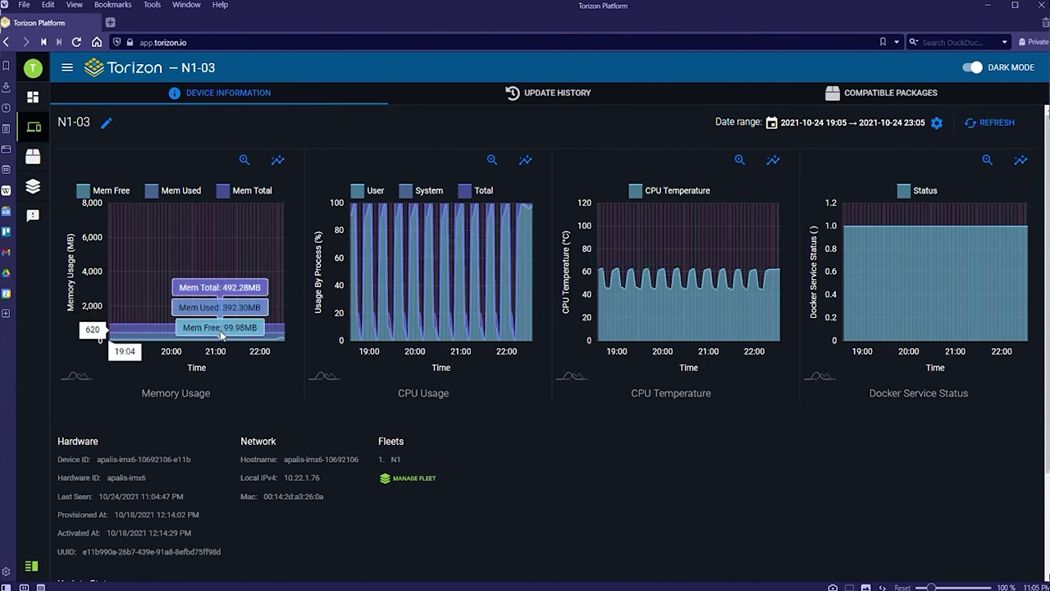